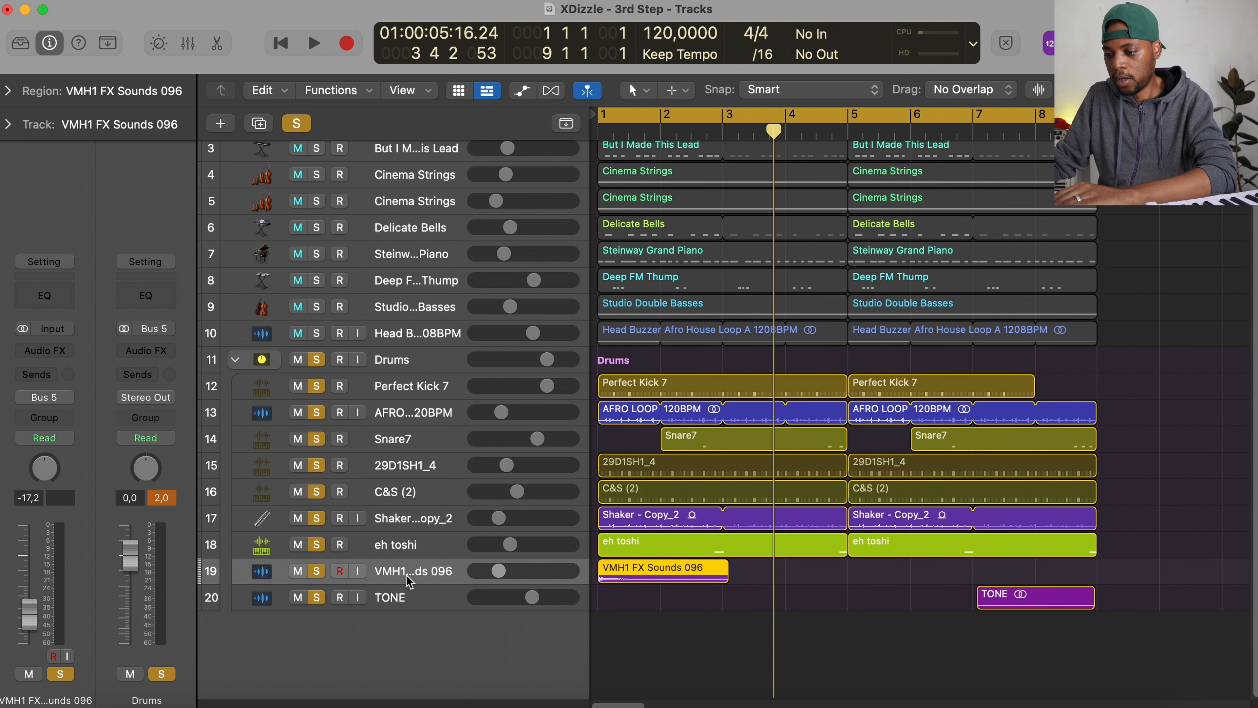
Play the soloed drums from the start and again from bar 7, and select the TONE track
key(Return)
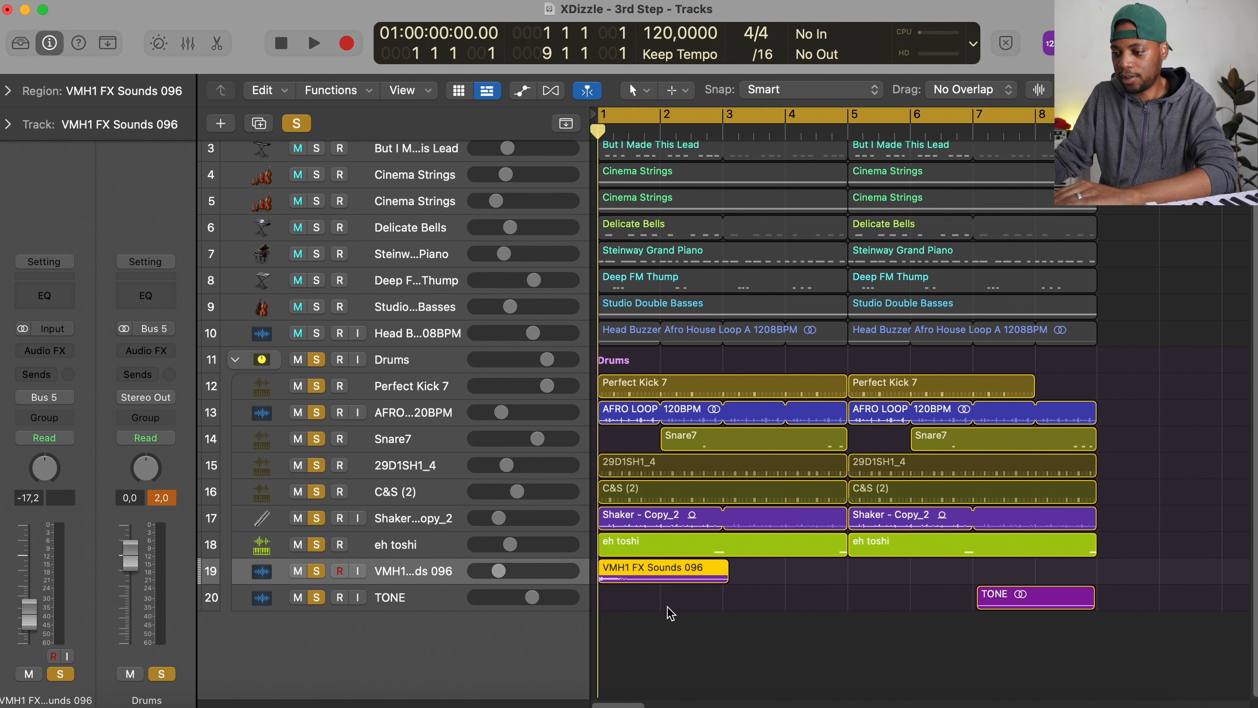
key(space)
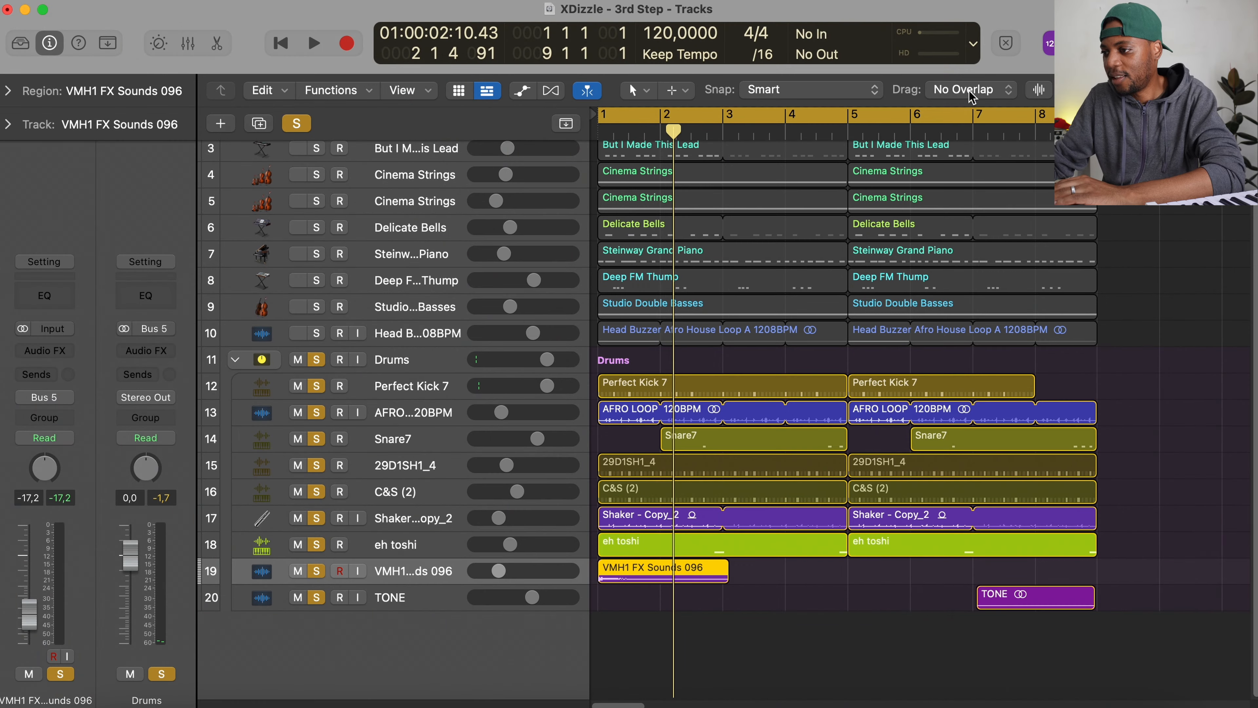
click(975, 133)
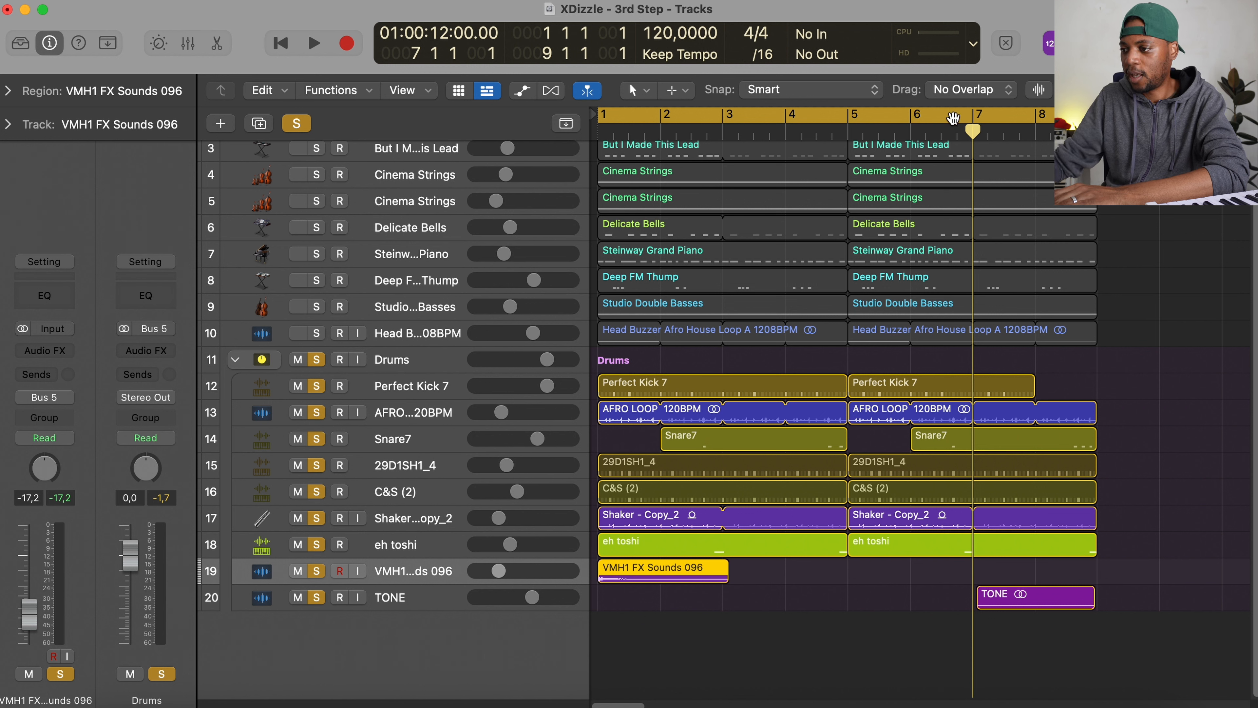
key(space)
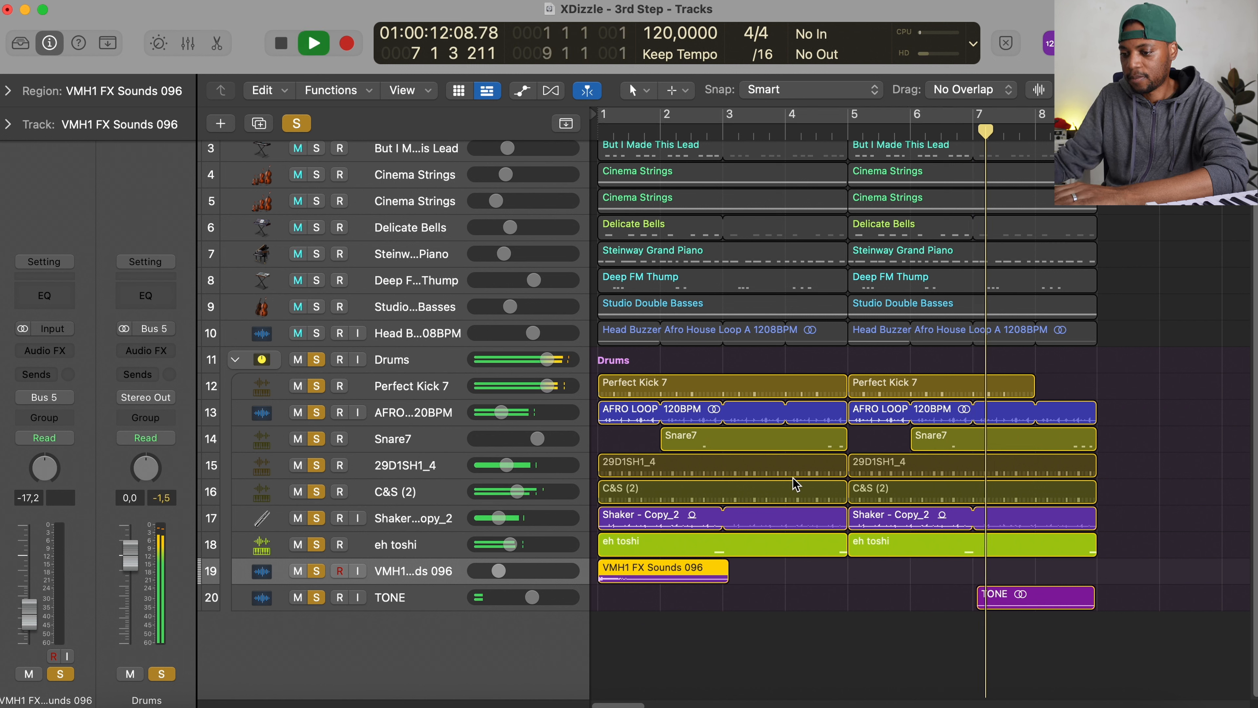
click(446, 600)
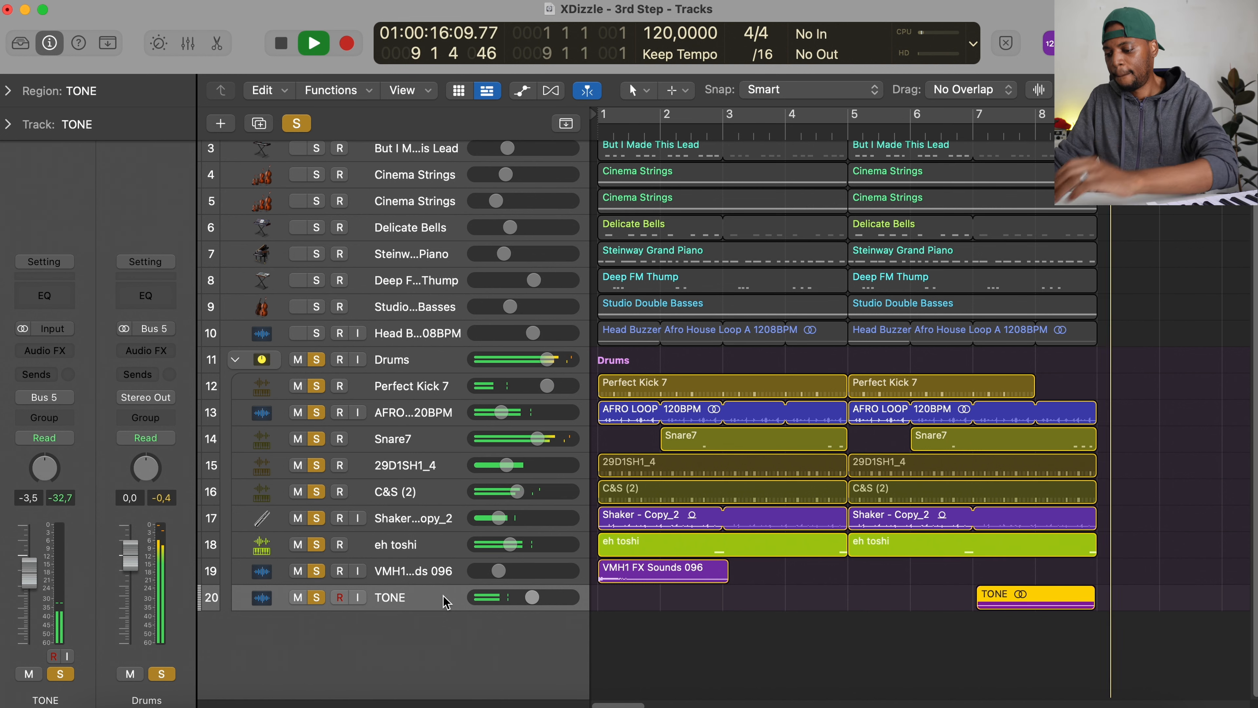
scroll(643, 403, up, 2)
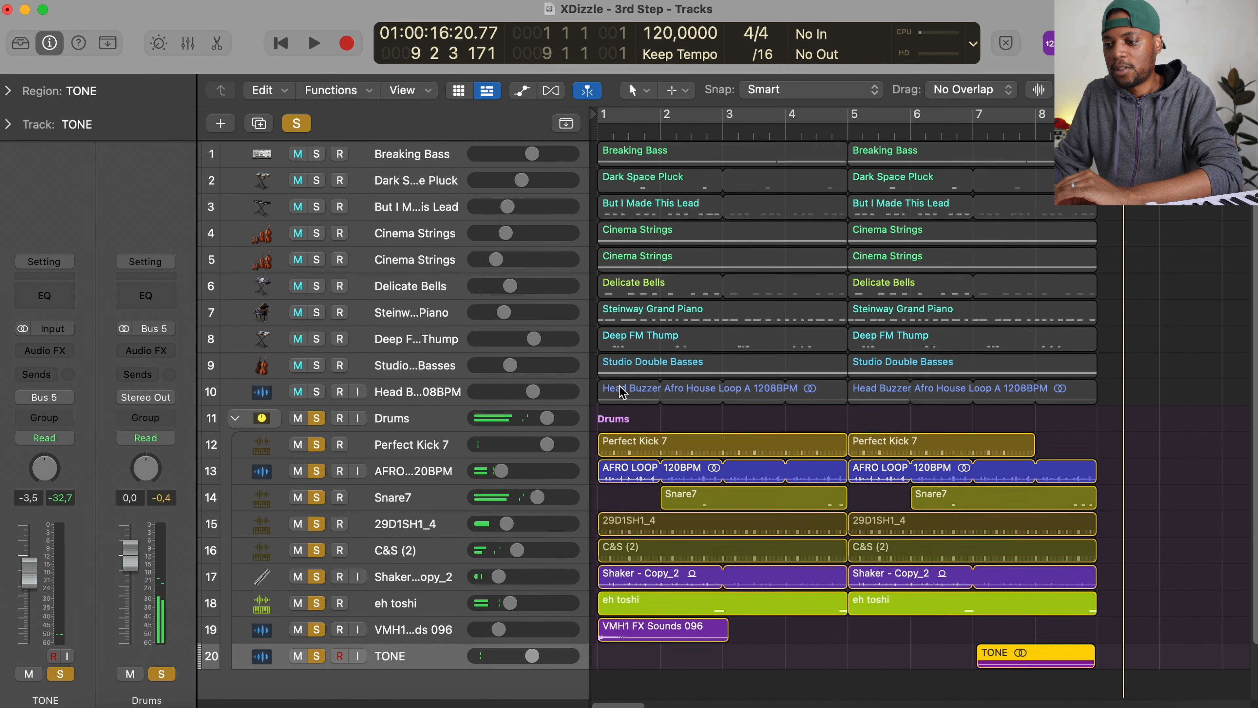
Collapse the Drums track stack and solo the Breaking Bass track
click(438, 415)
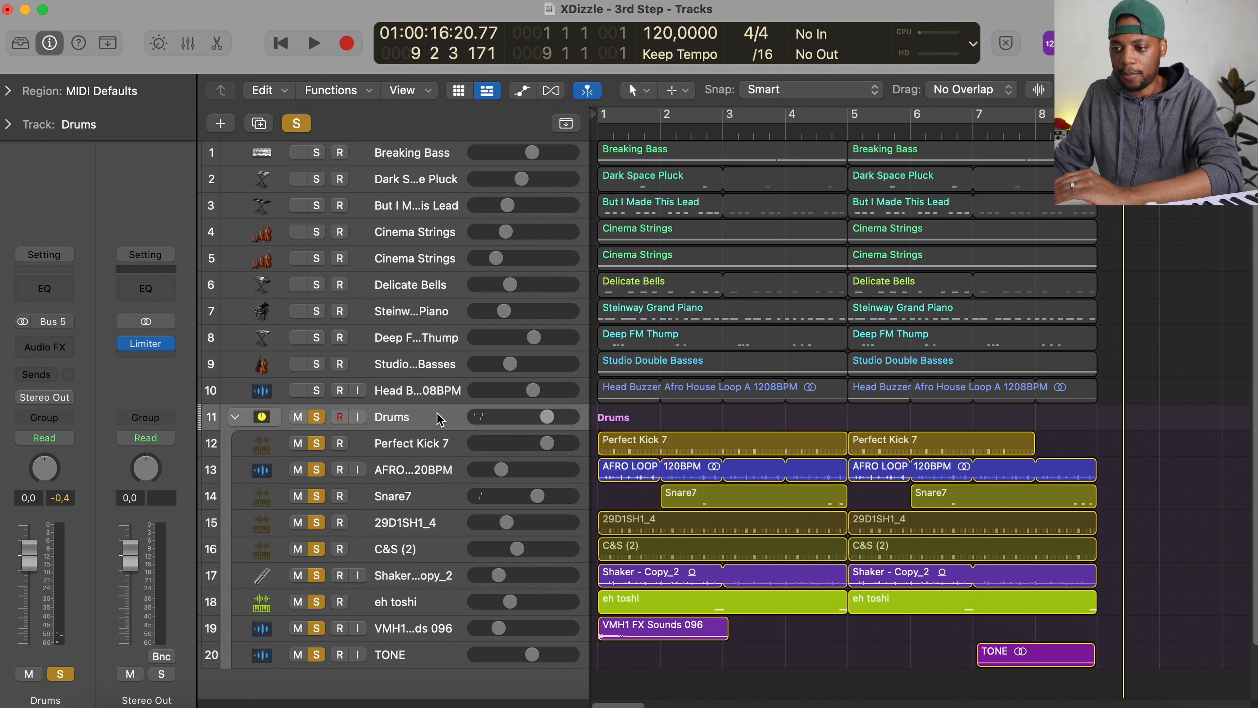
click(236, 419)
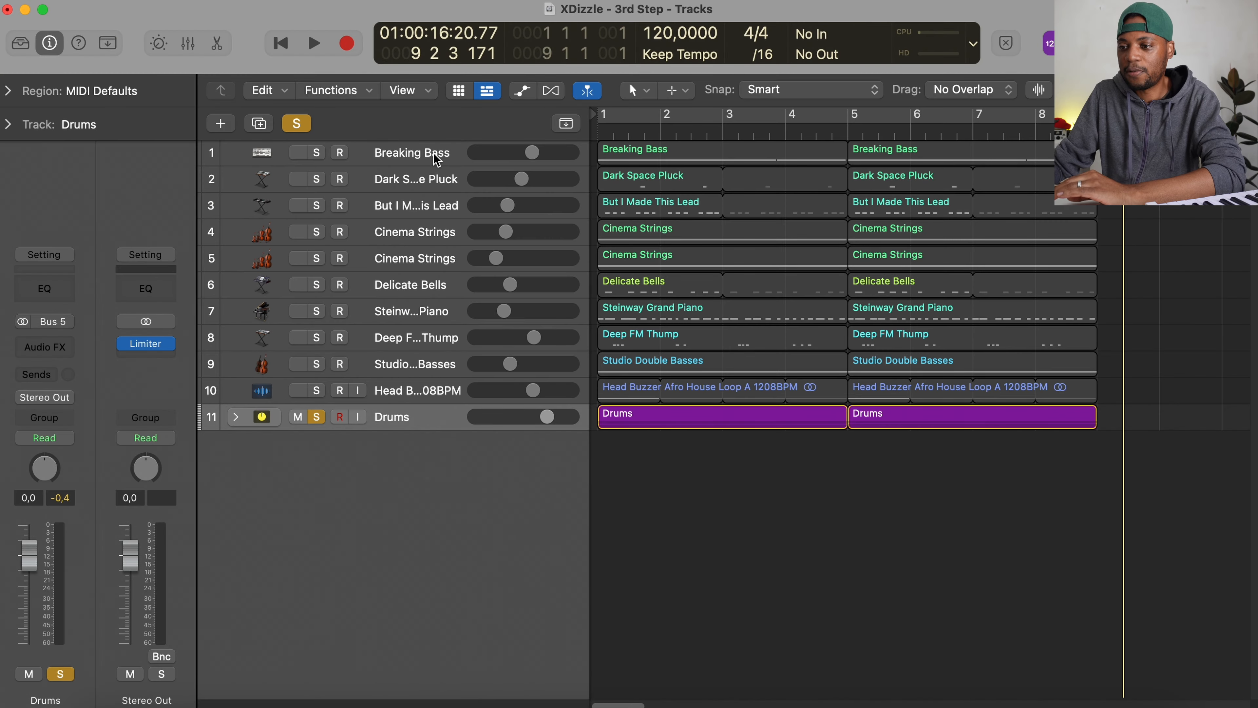
click(434, 153)
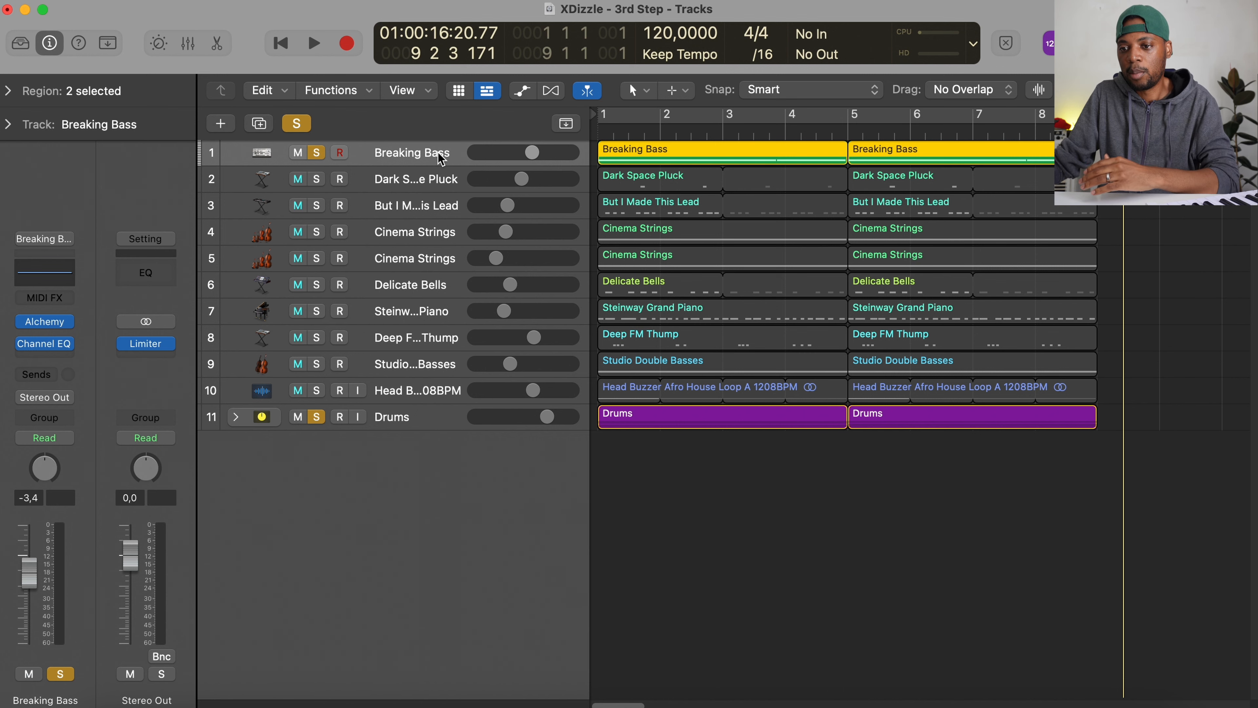
Examine the Breaking Bass patch in the Library and its Alchemy instrument, and close both
click(20, 43)
click(373, 321)
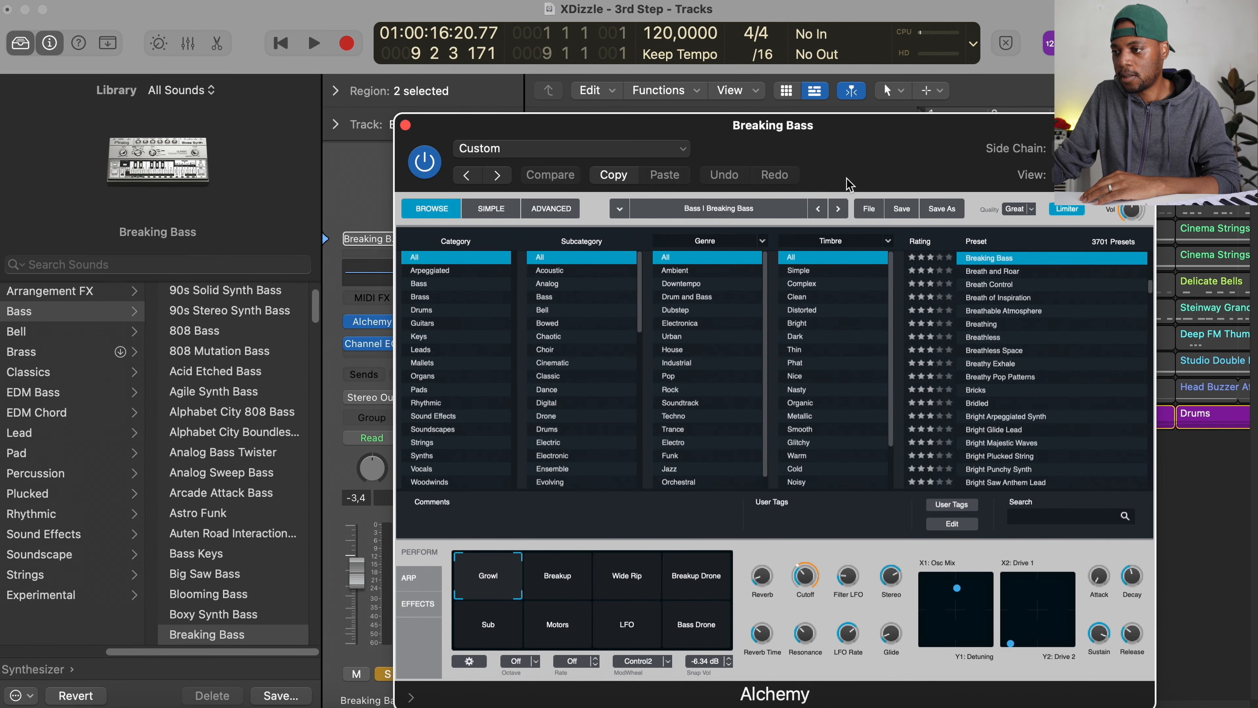
drag(851, 154, 677, 106)
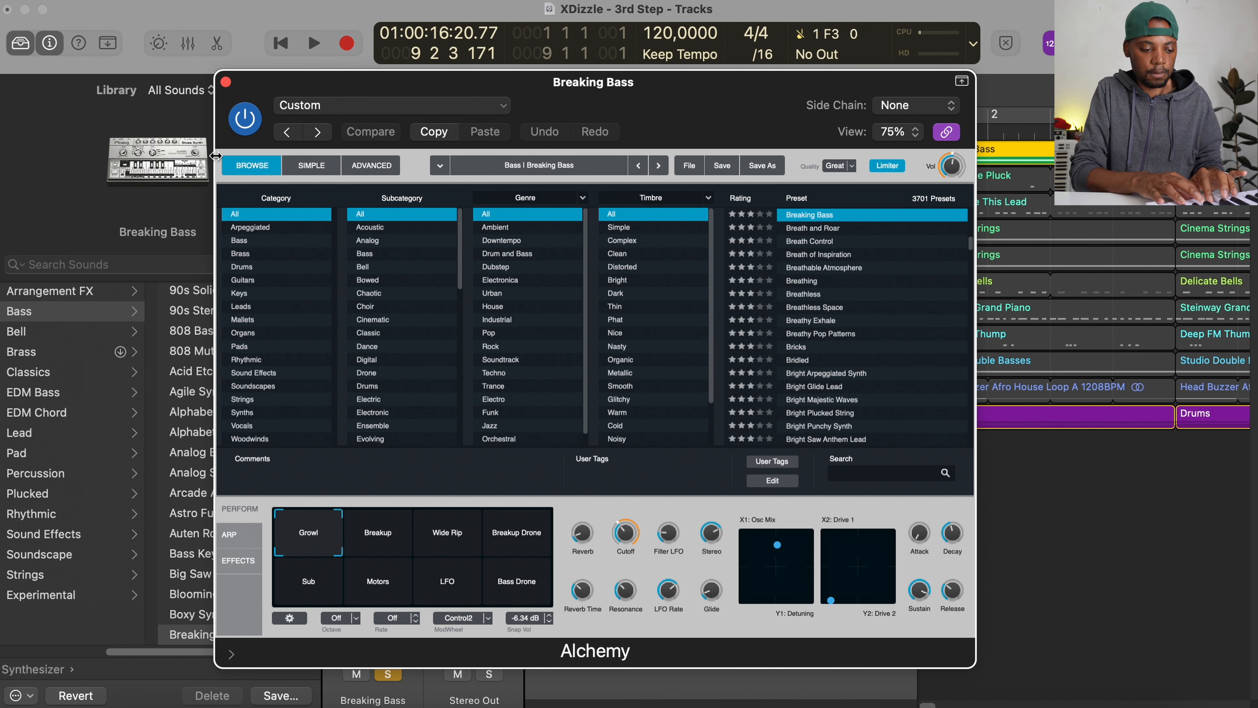
click(225, 82)
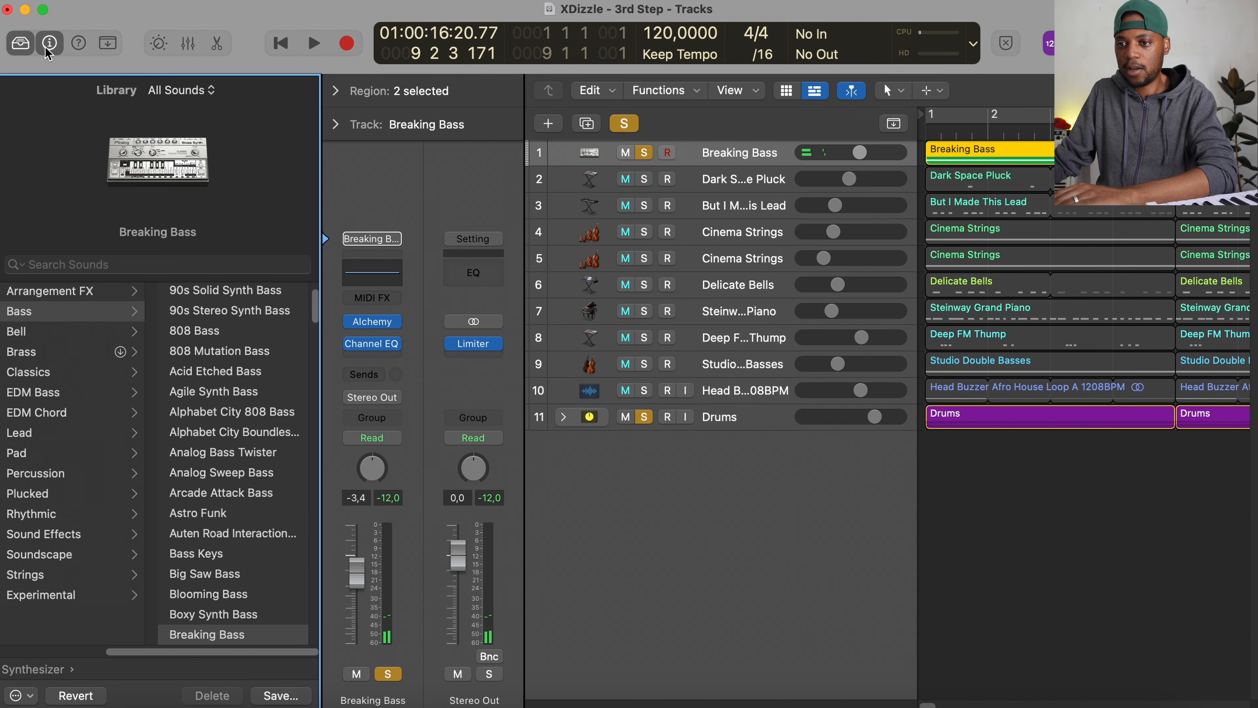
click(19, 45)
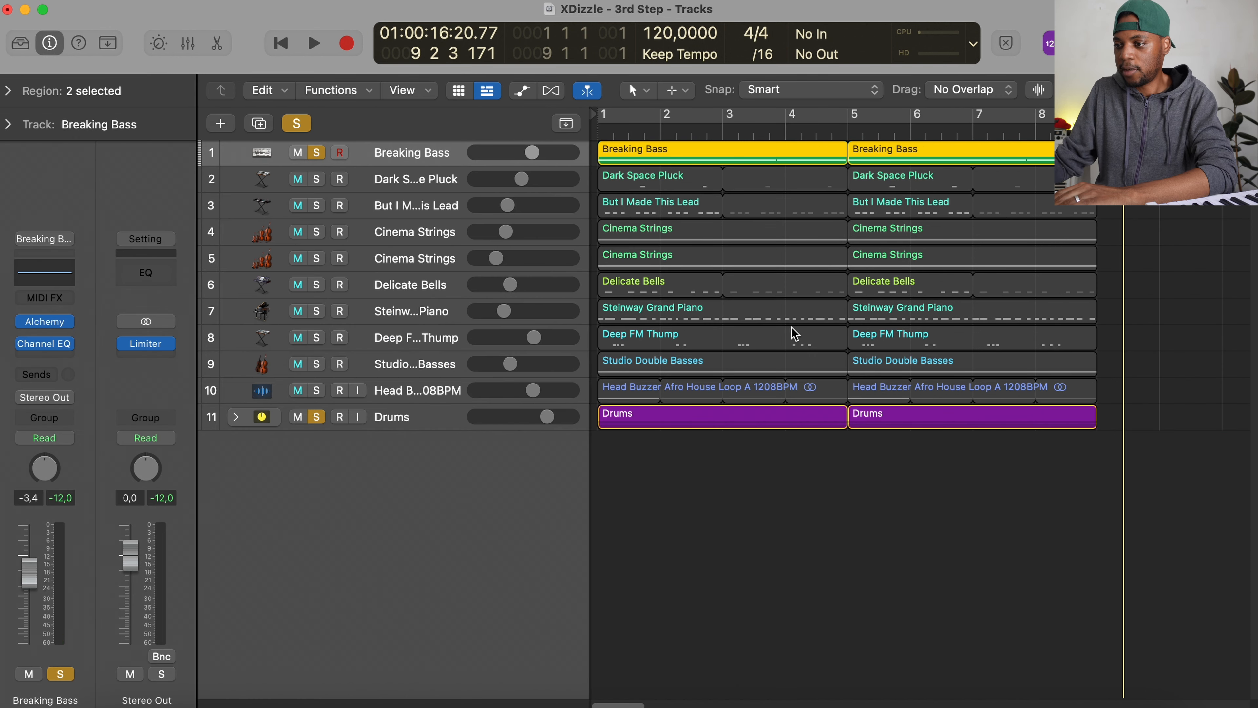
Show the Breaking Bass notes in the Piano Roll and play the arrangement from the start
double_click(664, 161)
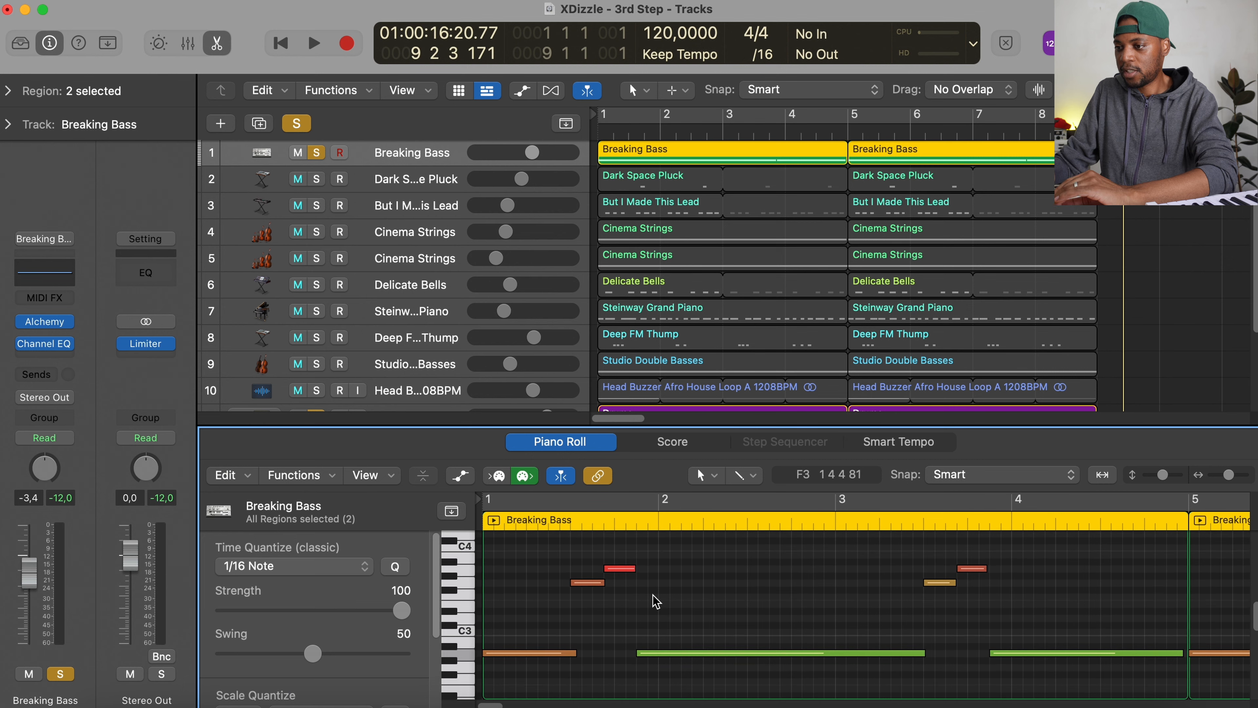
key(Return)
key(space)
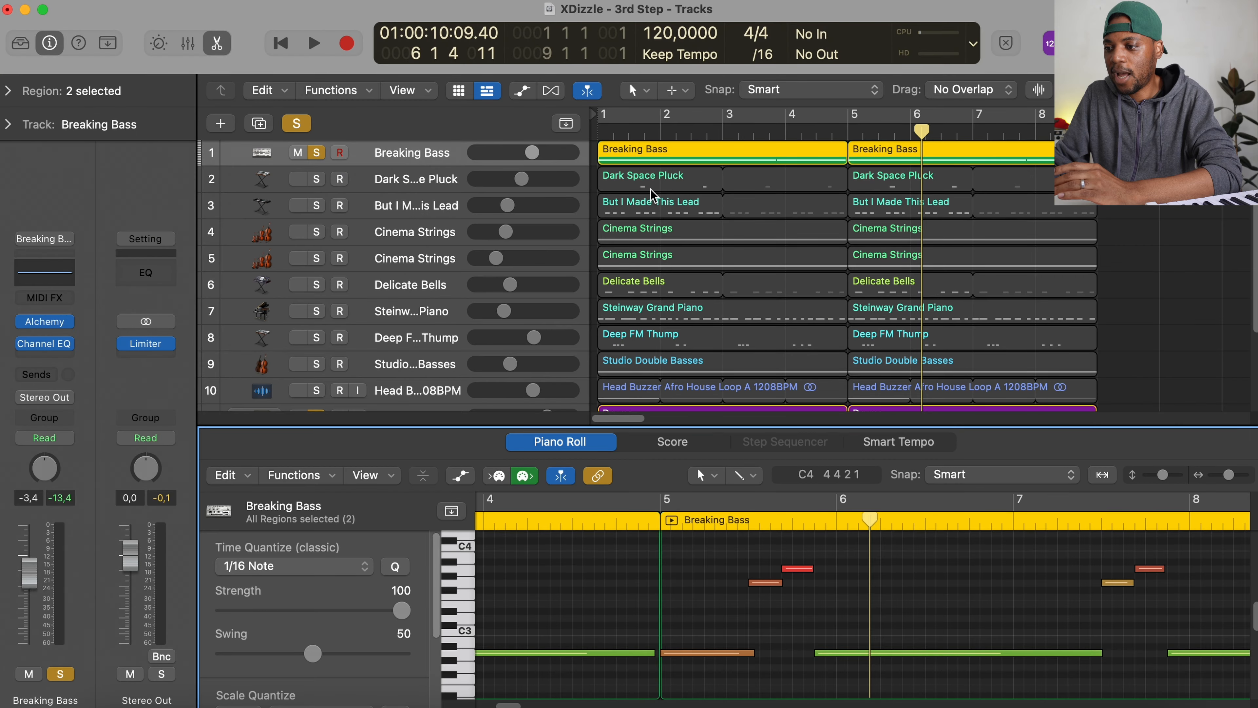
Show the Dark Space Pluck notes in the Piano Roll and solo that track
click(651, 189)
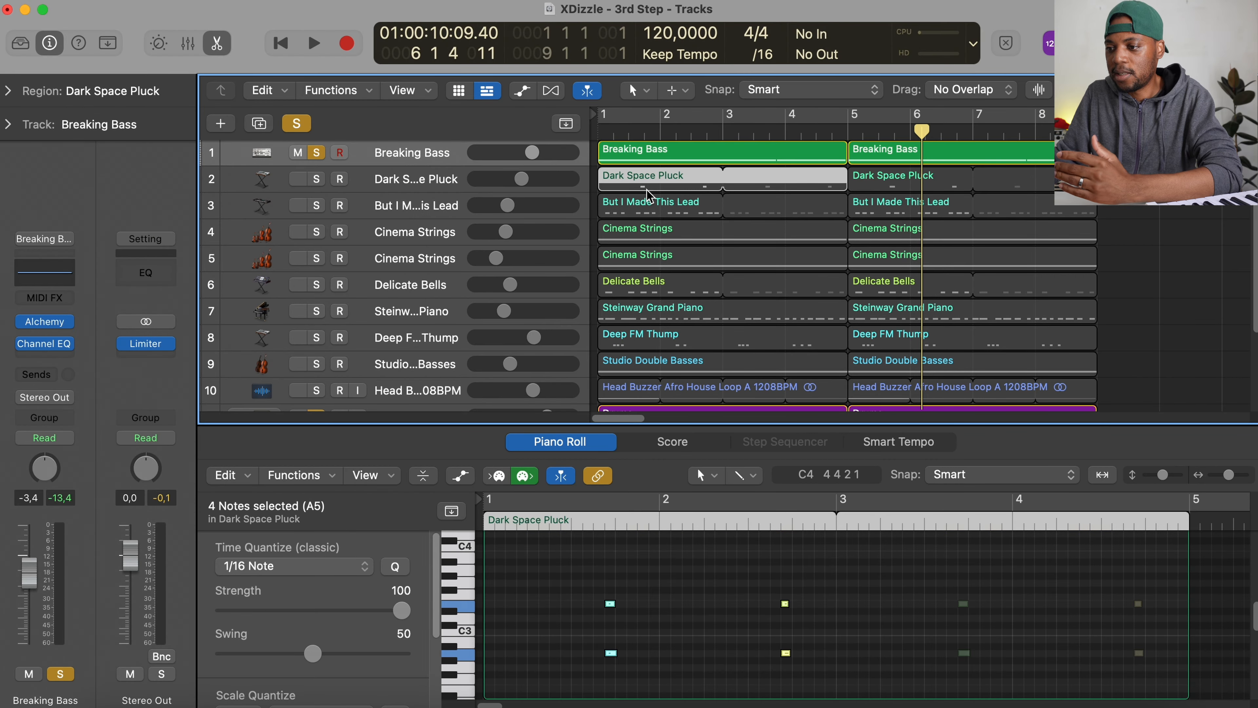
click(316, 179)
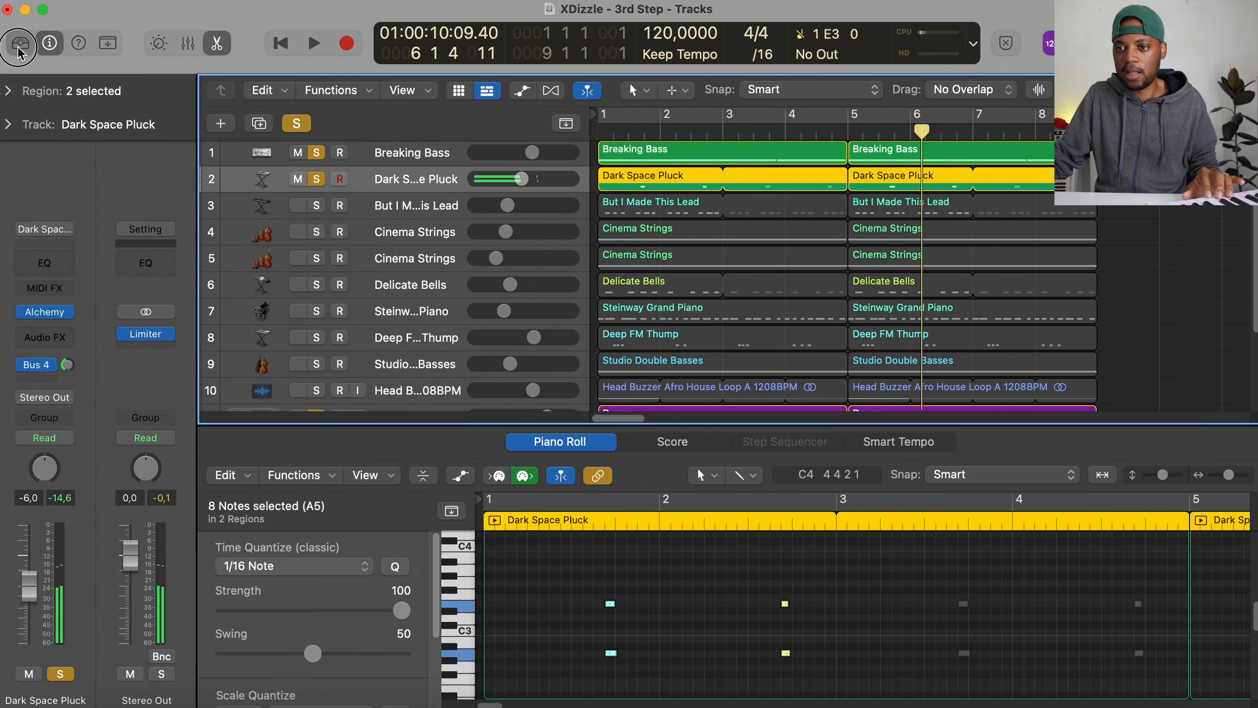
Examine the Dark Space Pluck patch and its Alchemy instrument, and play the pluck with the bass and drums
key(y)
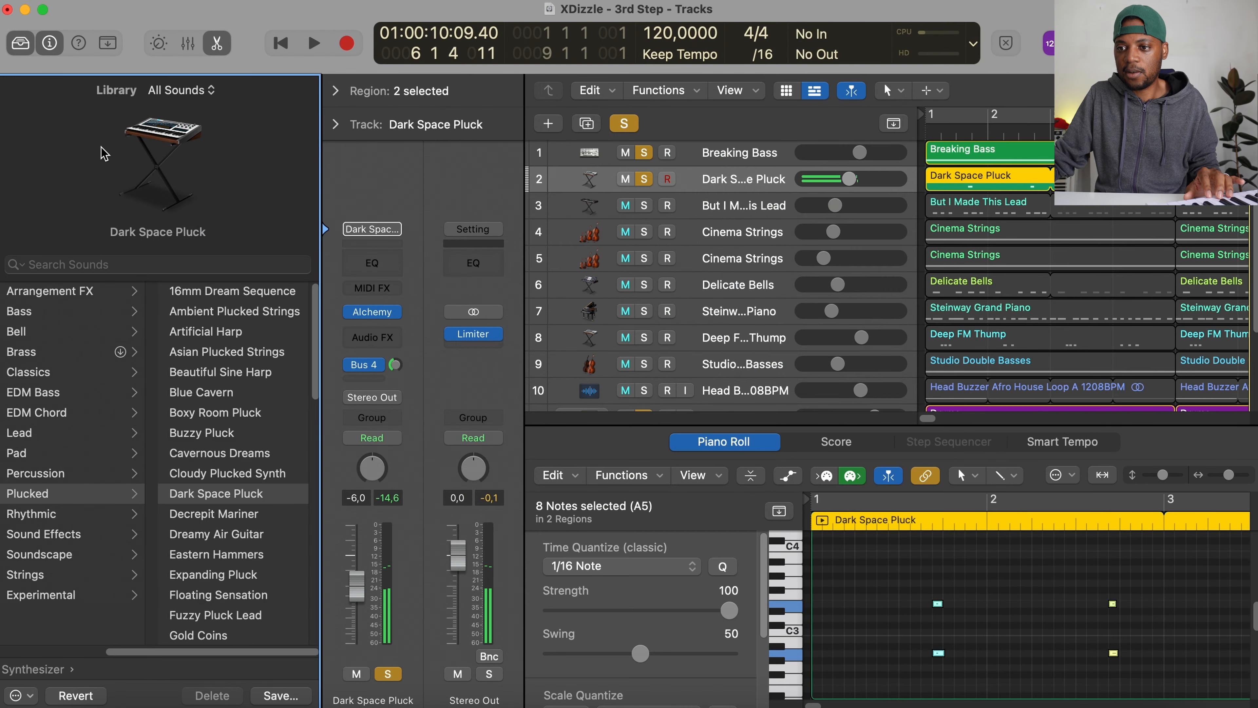
click(170, 162)
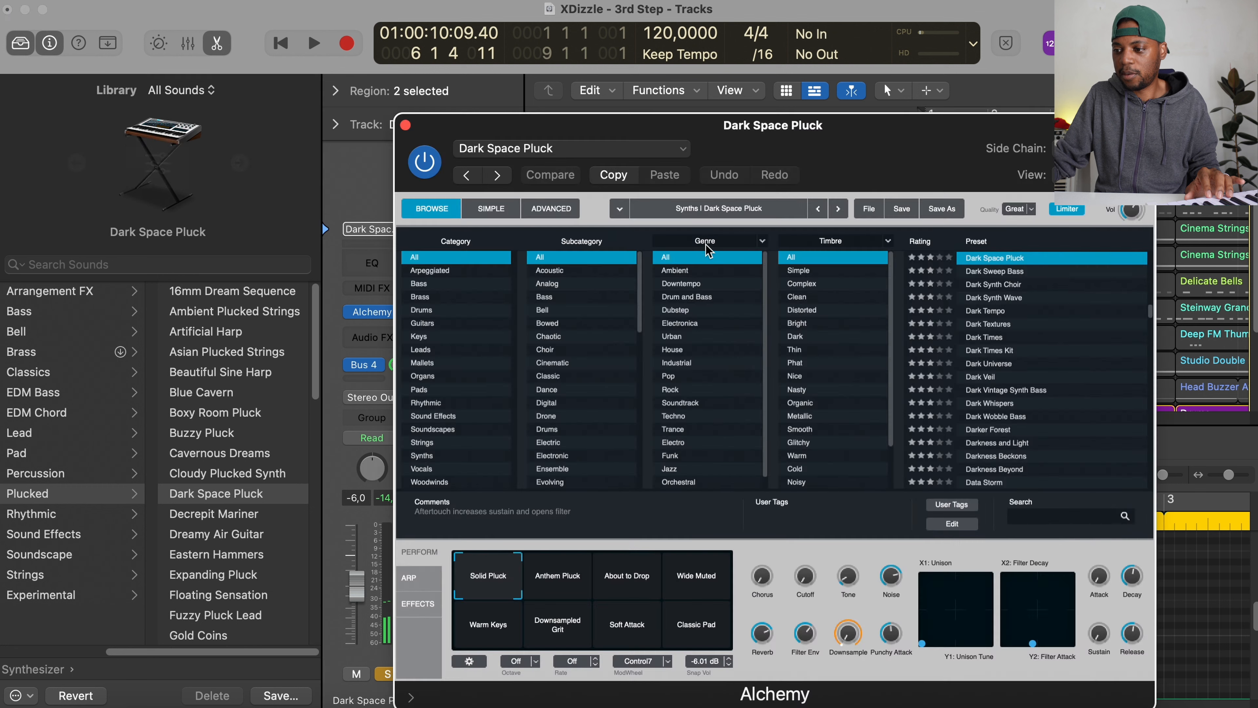
click(405, 126)
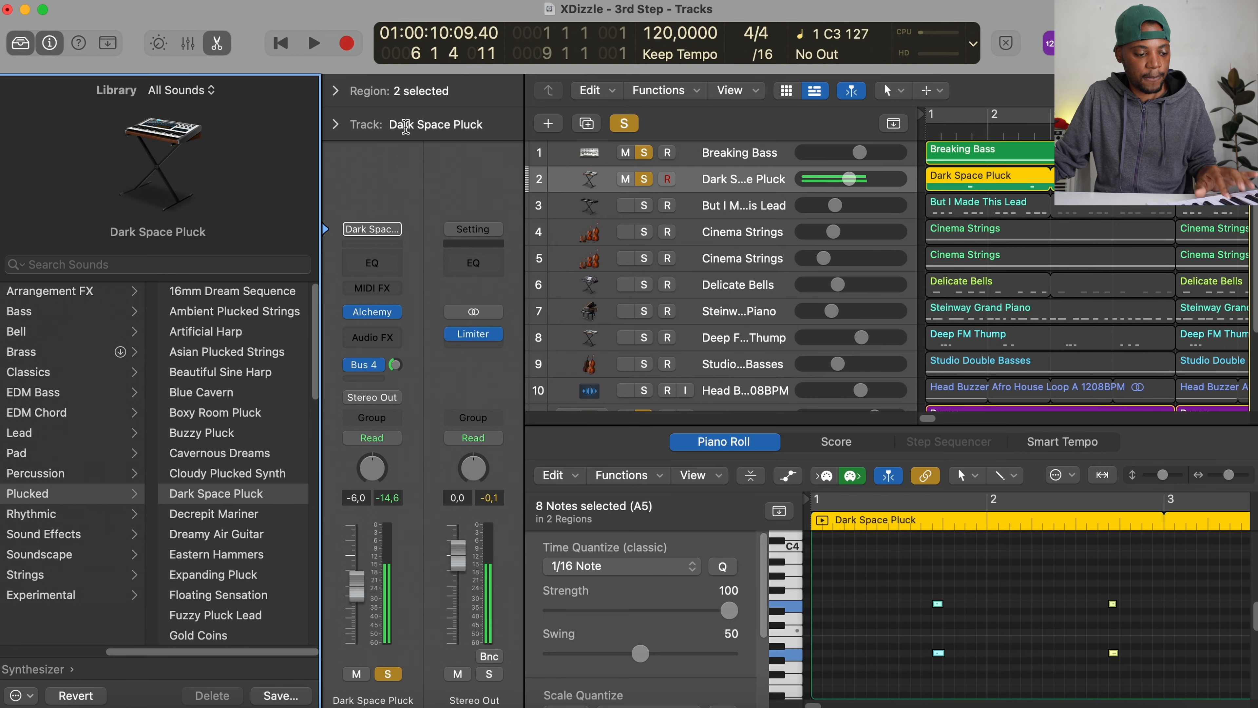
key(space)
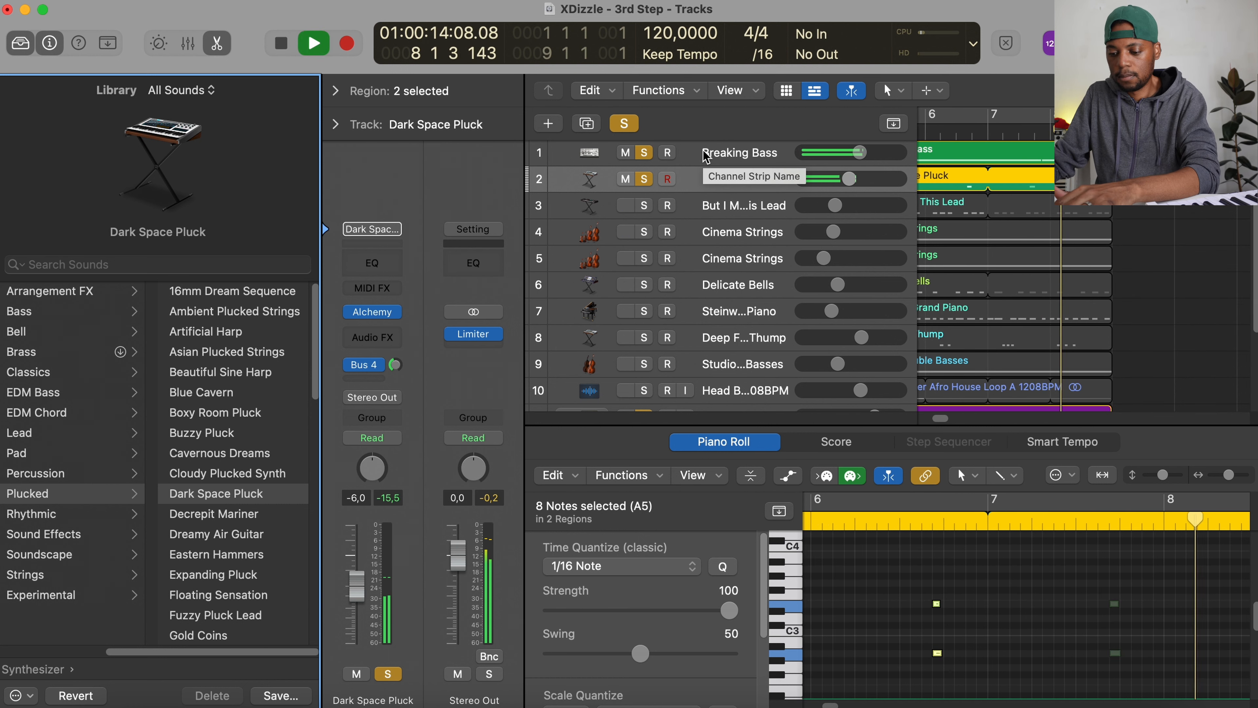
key(e)
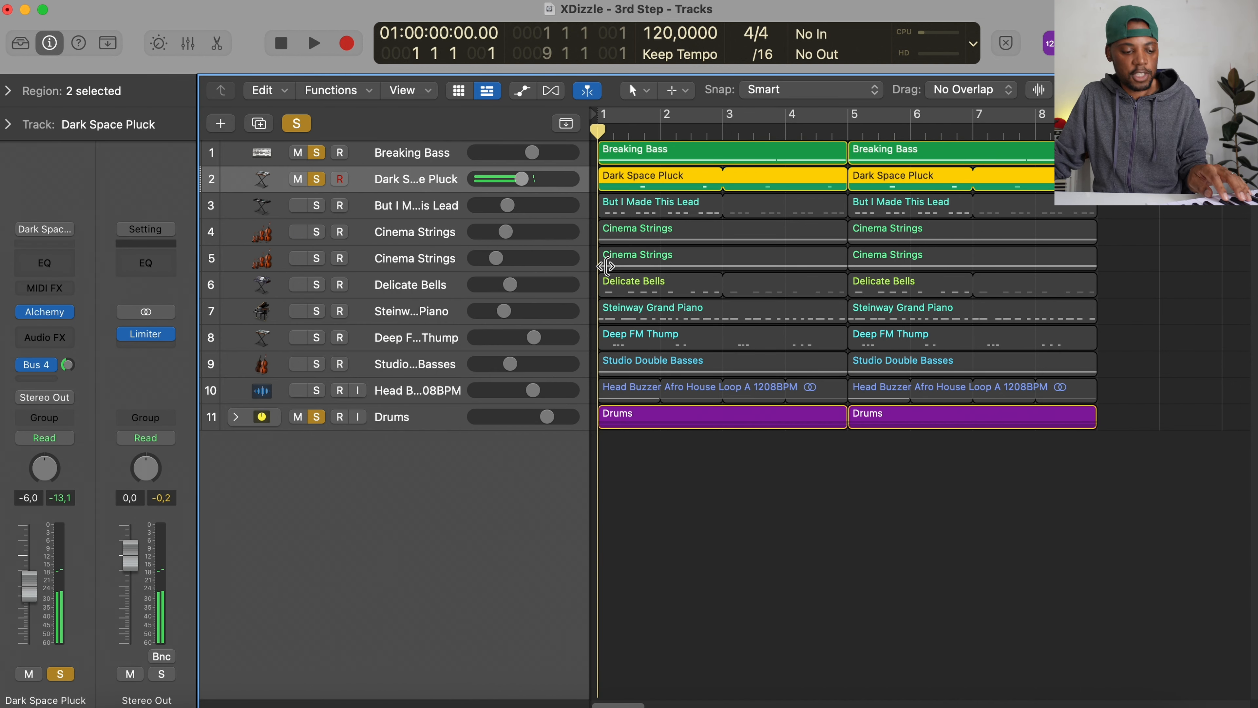
Solo the But I Made This Lead track and play it with its notes shown in the Piano Roll
click(316, 205)
click(362, 211)
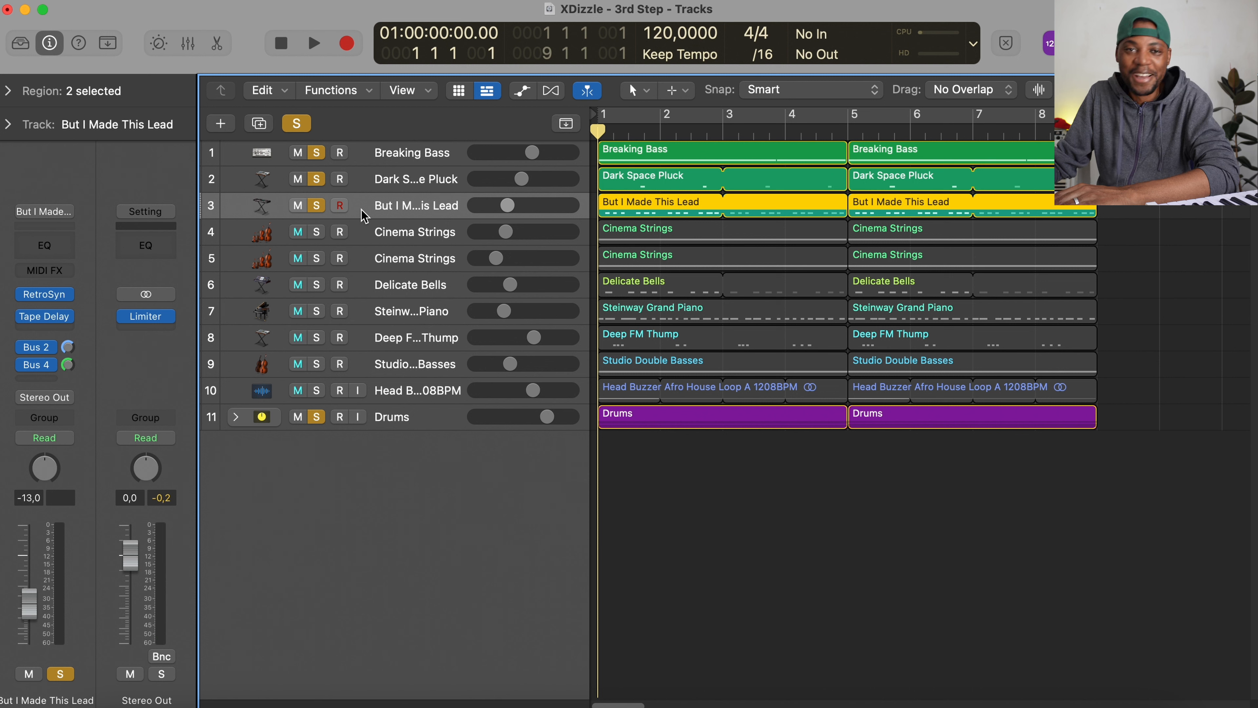
key(space)
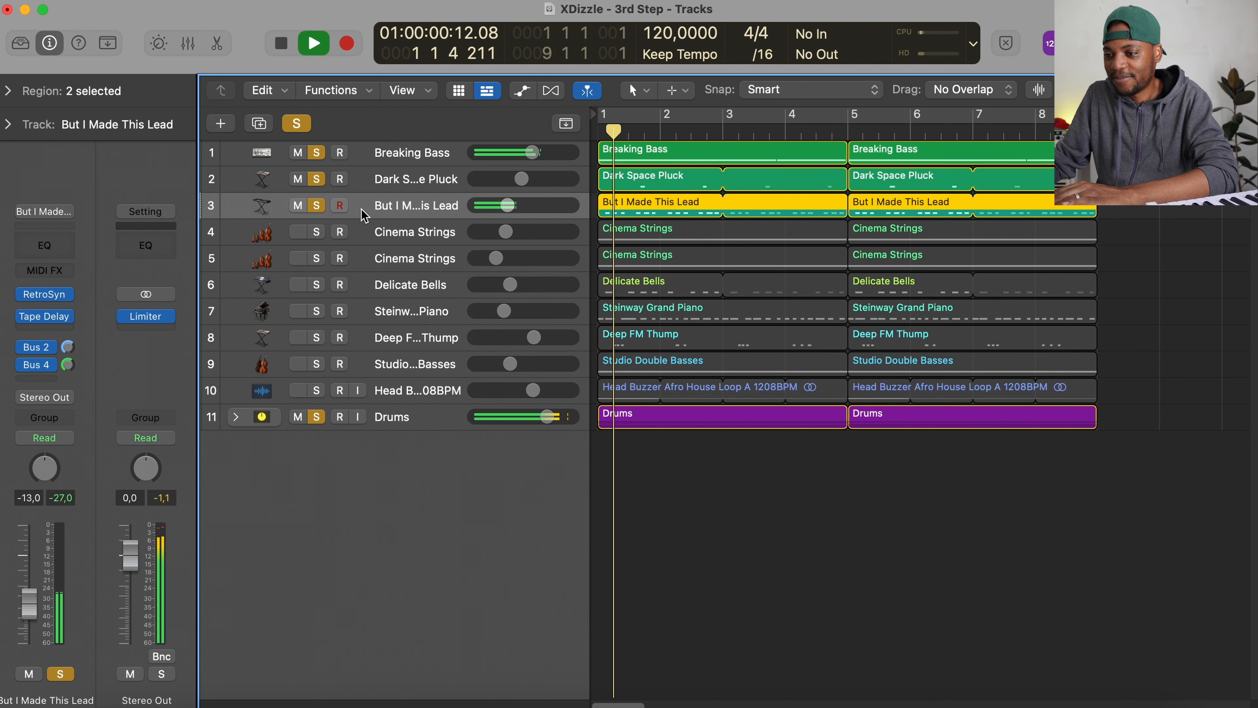
double_click(614, 216)
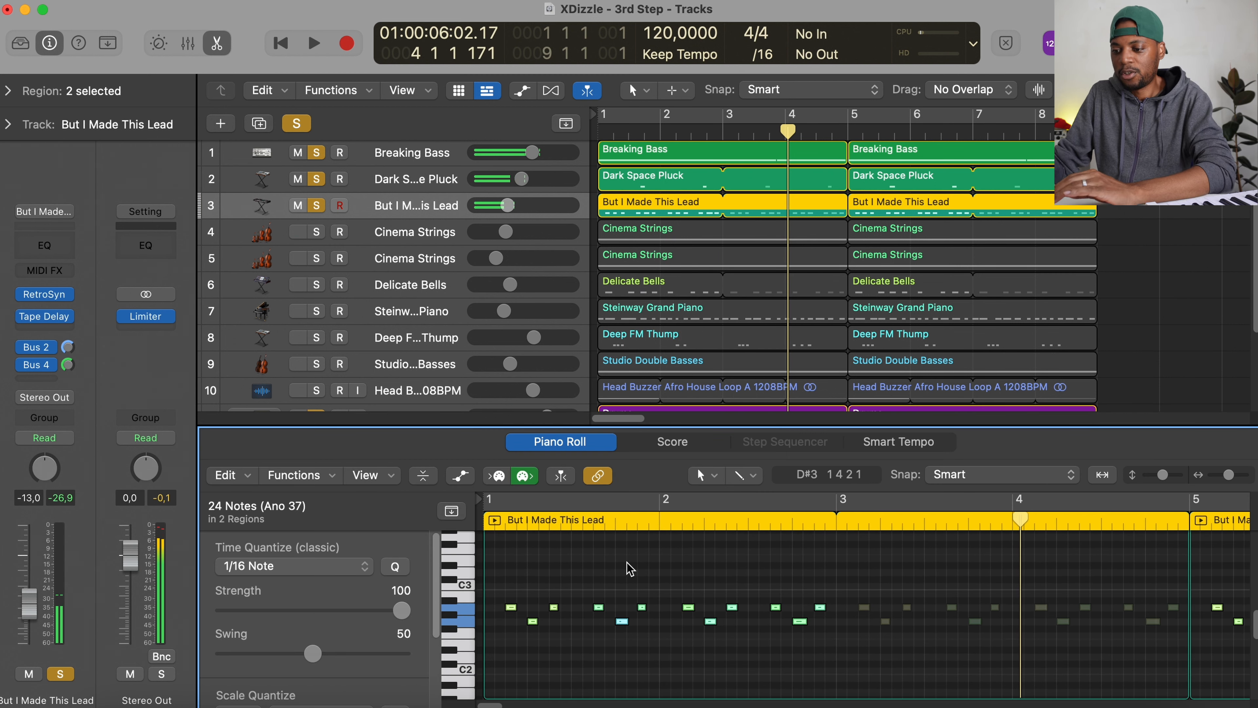
key(space)
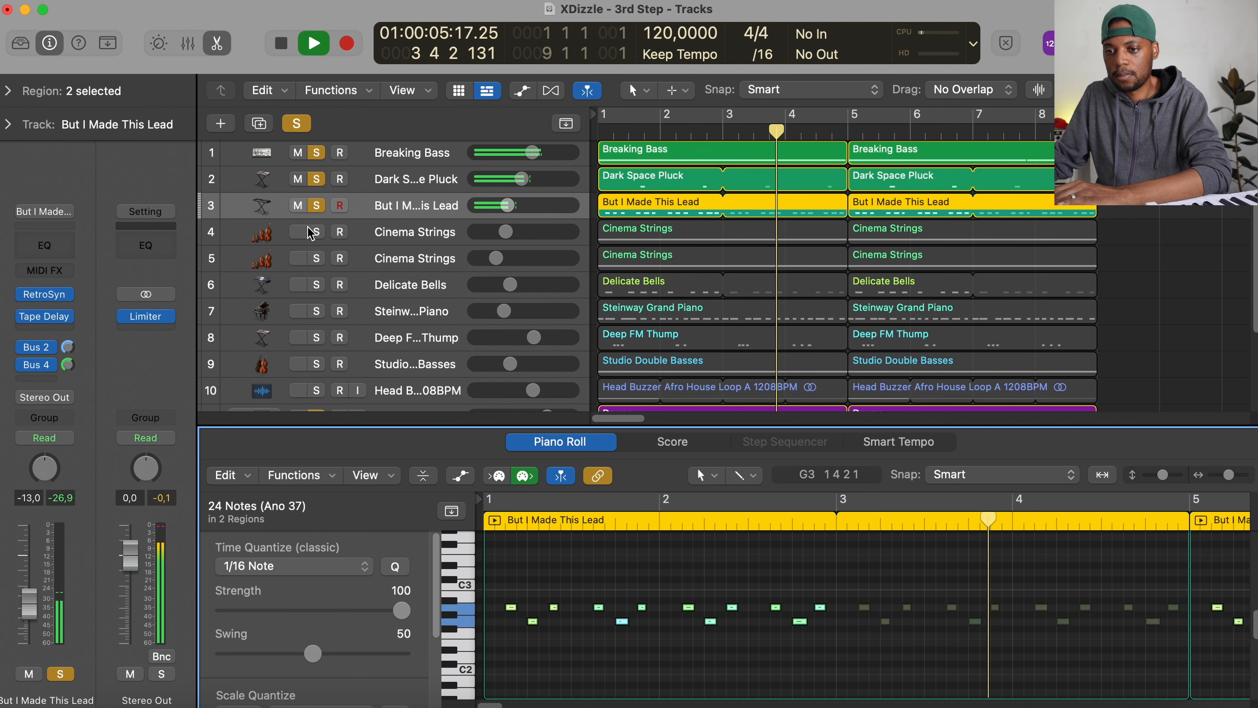
Examine the But I Made This Lead patch in the Library and its Retro Synth settings, and close the synth
click(20, 43)
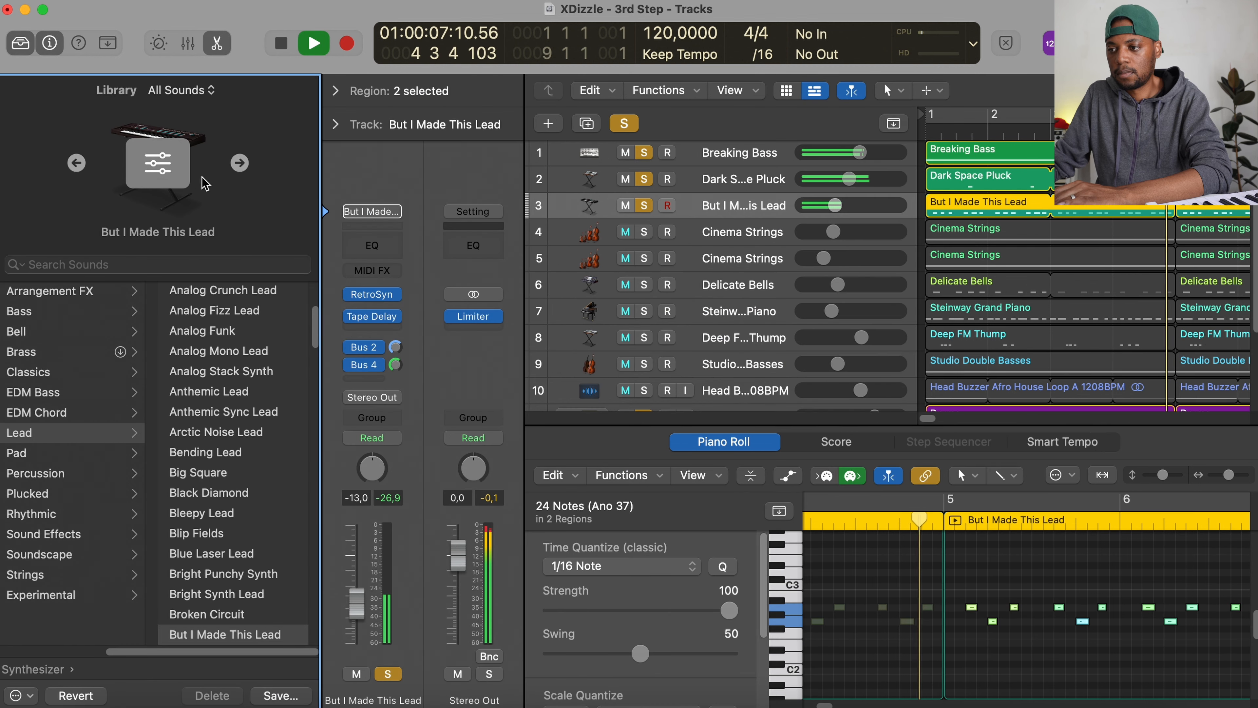
click(371, 295)
drag(865, 172, 724, 118)
key(space)
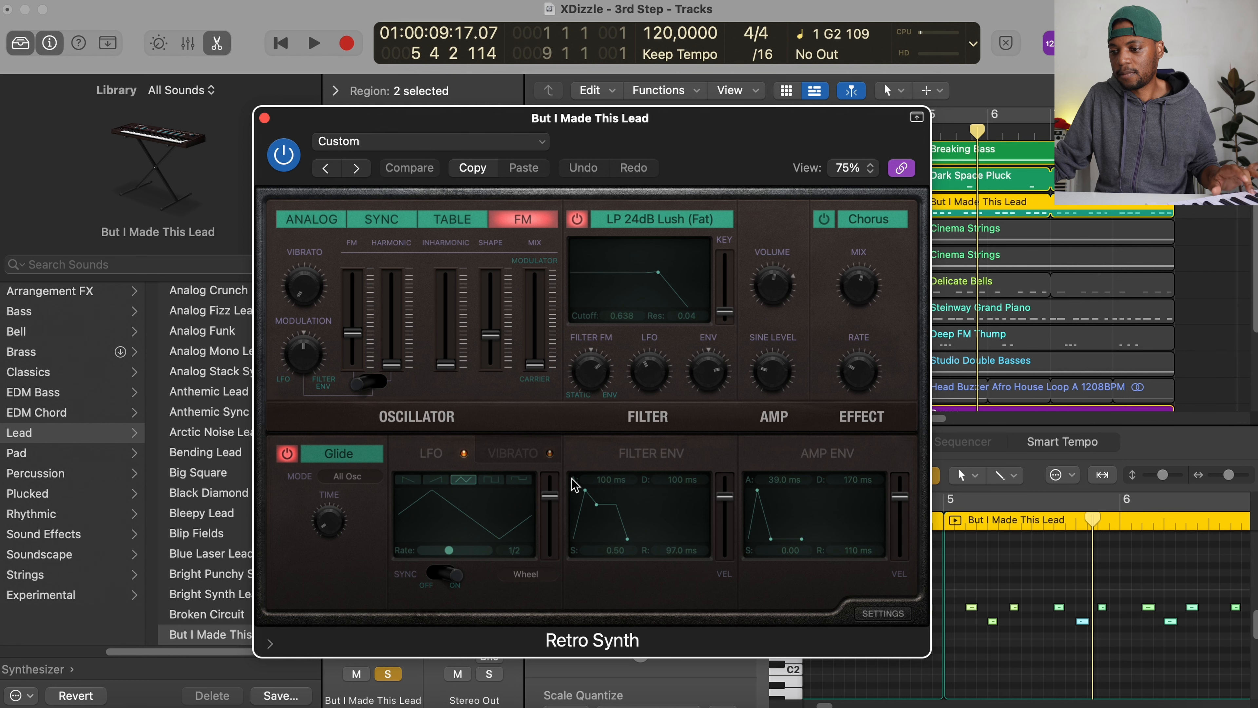
click(265, 119)
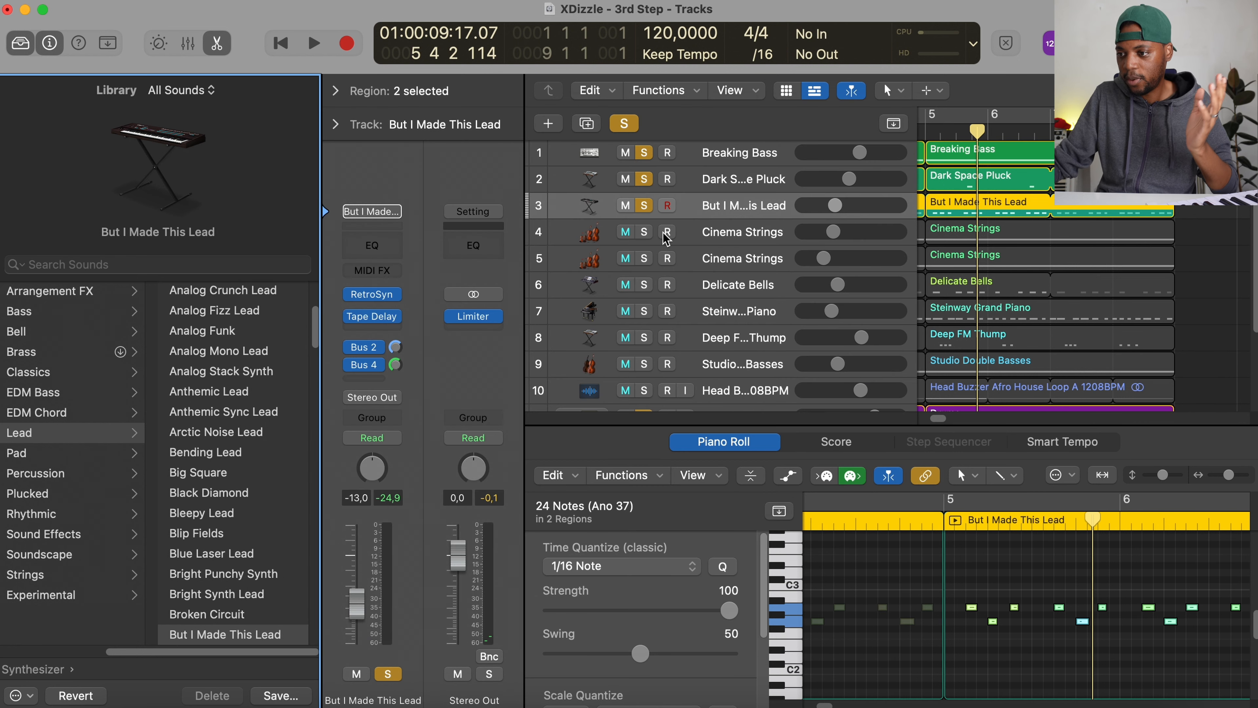
Hide the Library, solo the Cinema Strings on track 4 and play them with the other soloed tracks
click(692, 235)
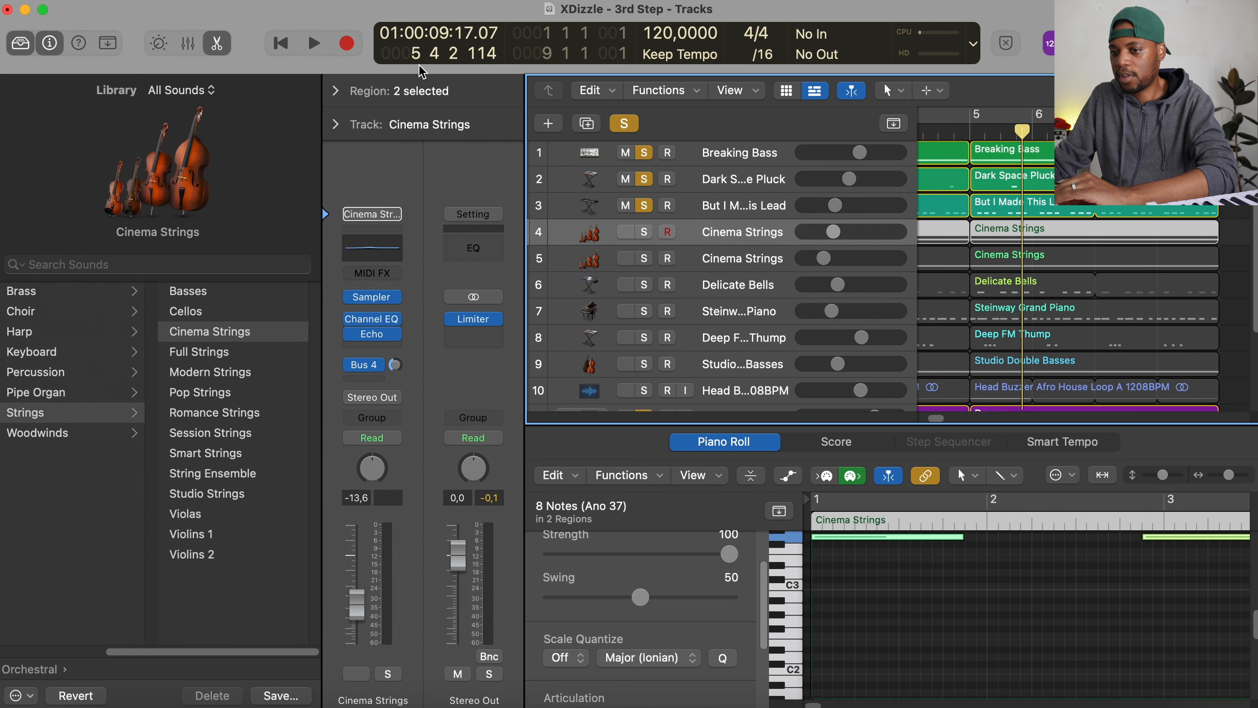
click(20, 43)
scroll(701, 231, left, 5)
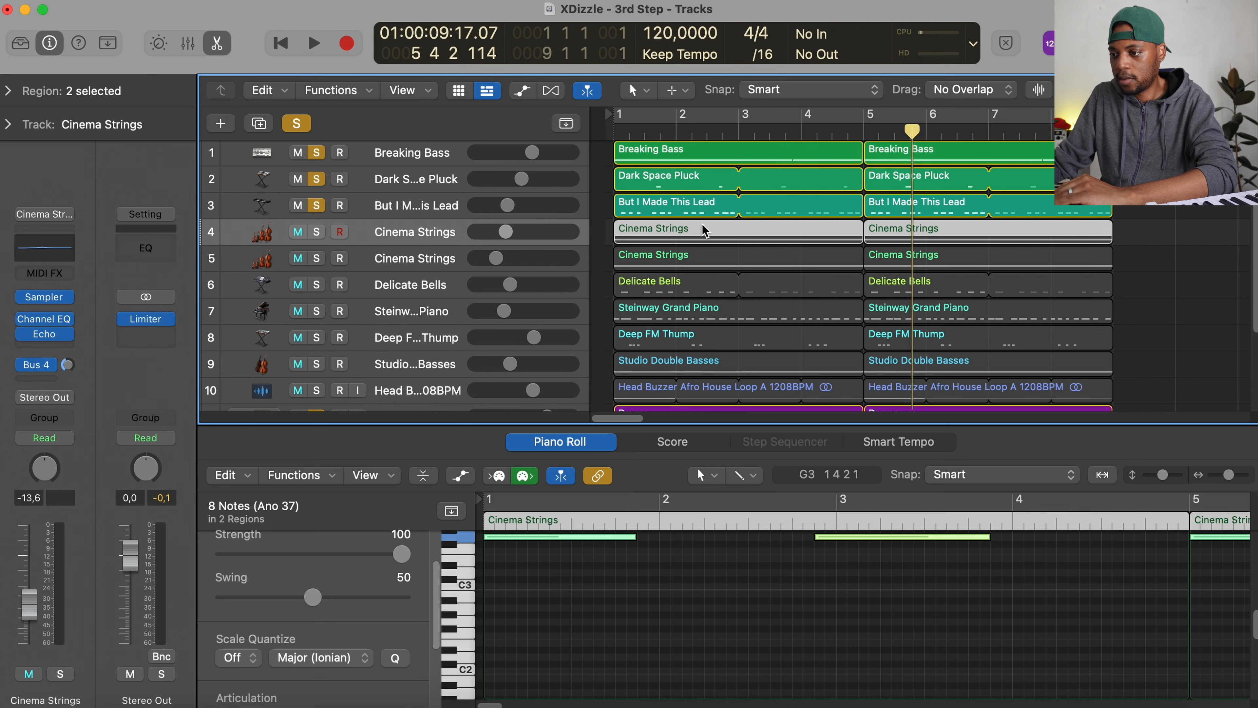
click(316, 233)
key(space)
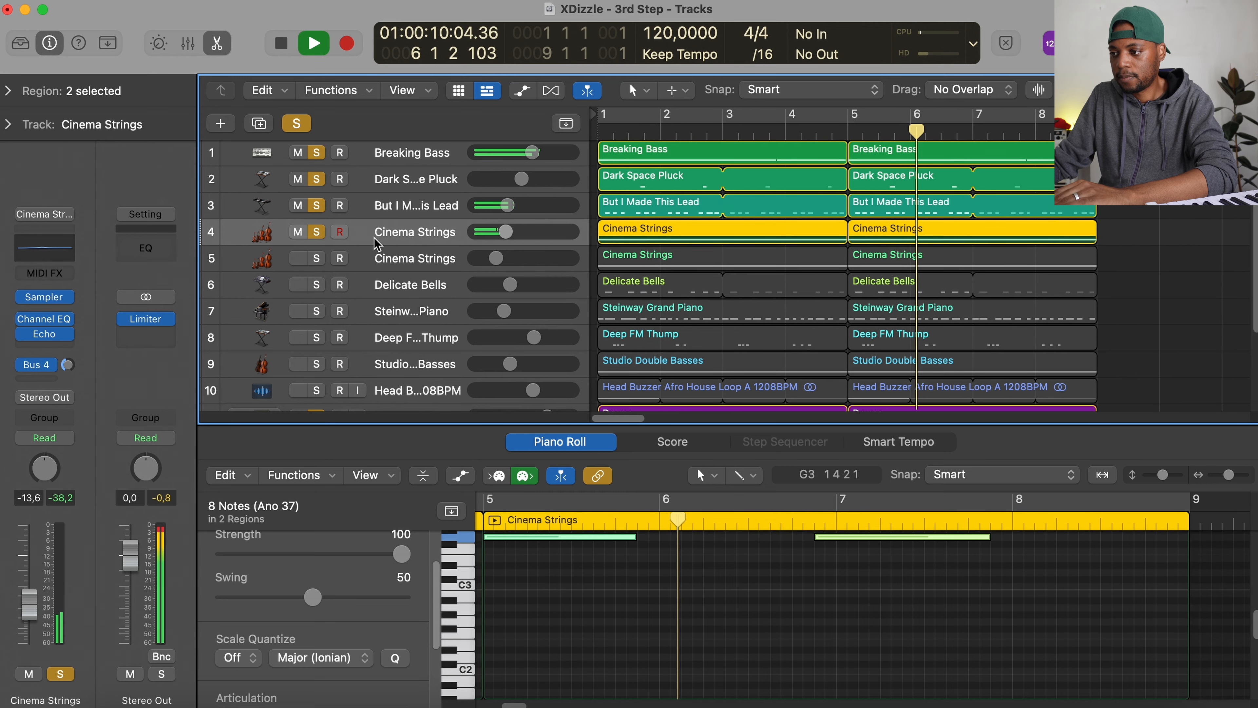
Play from the start with the track 4 Cinema Strings notes in view and raise that track's volume to -10.6 dB
key(Return)
scroll(688, 580, up, 3)
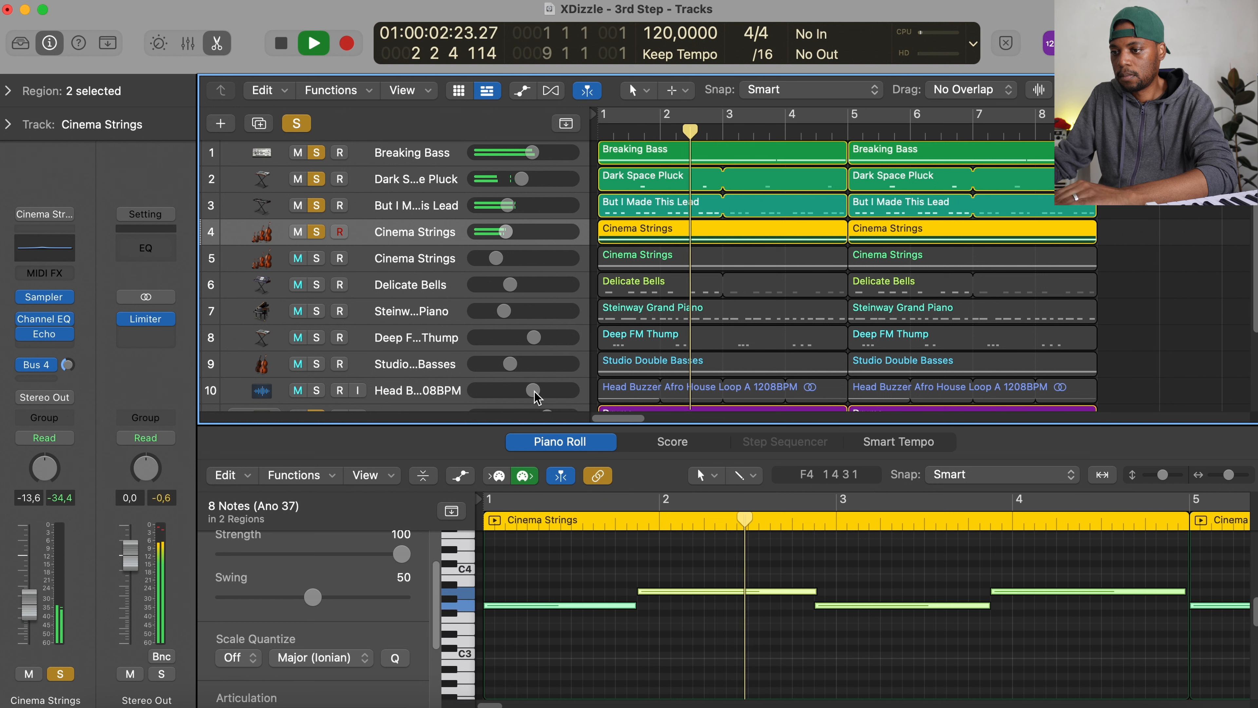
drag(515, 232, 520, 233)
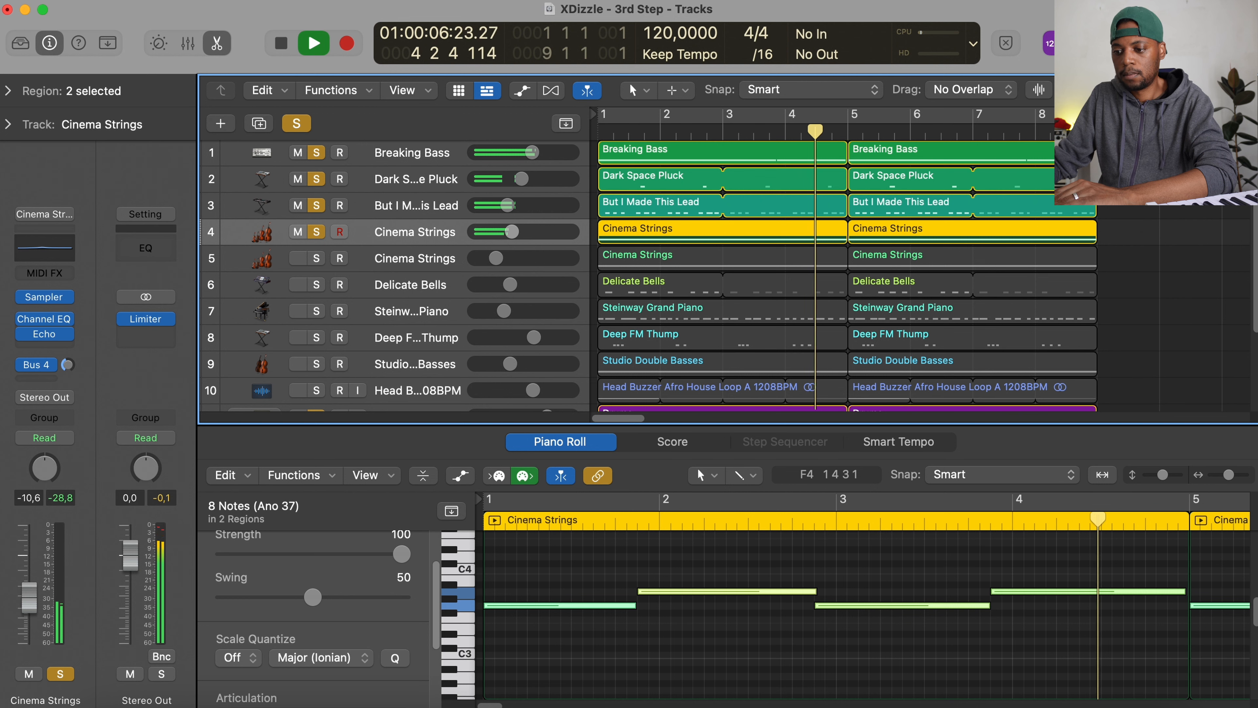
key(space)
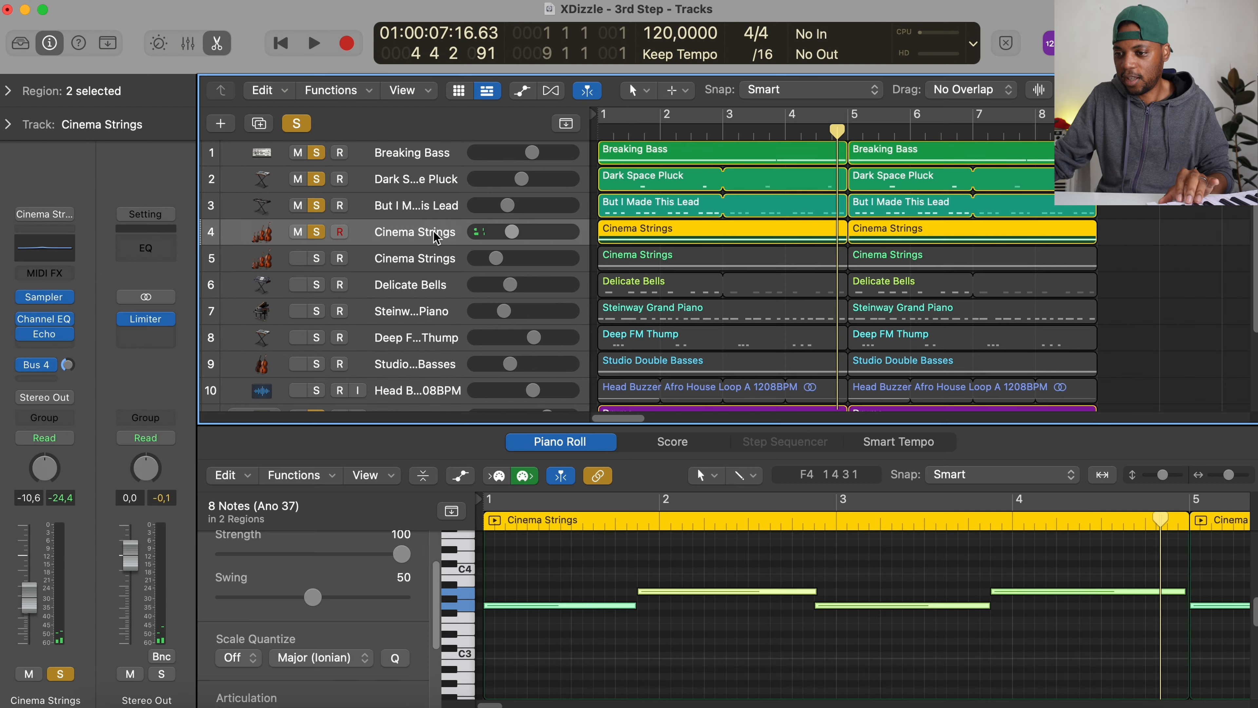
Solo the second Cinema Strings track on track 5 and open the bus list of its Bus 4 send
click(316, 258)
click(399, 261)
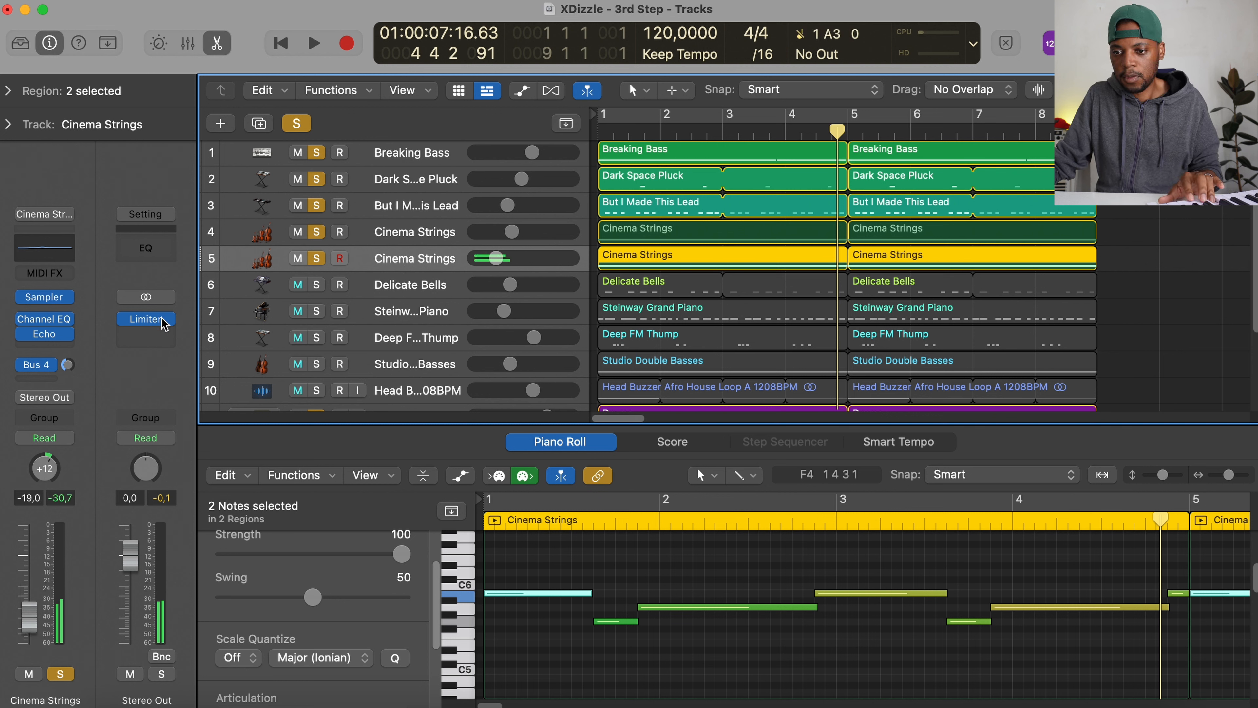
click(52, 367)
mouse_move(167, 514)
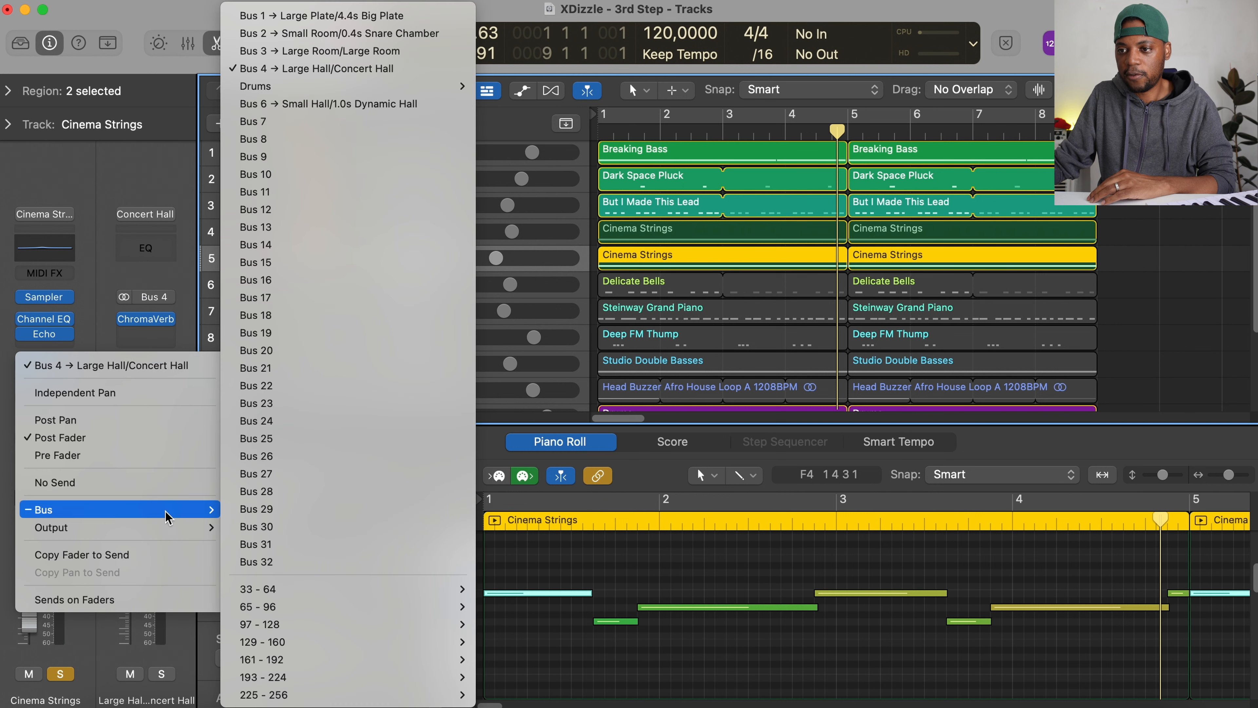